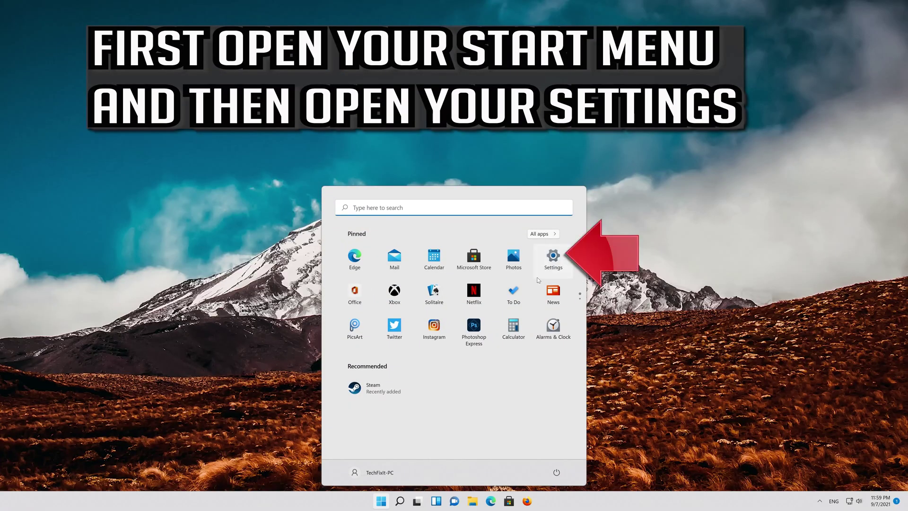
Launch Settings from the pinned Start menu tile, landing on the System page.
click(562, 266)
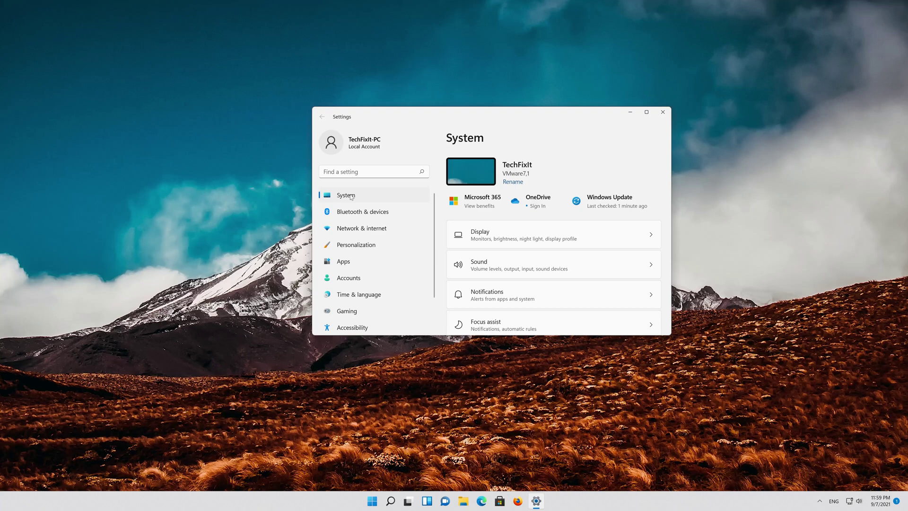
Scroll down the System page and go to the Troubleshoot settings.
scroll(522, 264, down, 1)
scroll(522, 265, down, 6)
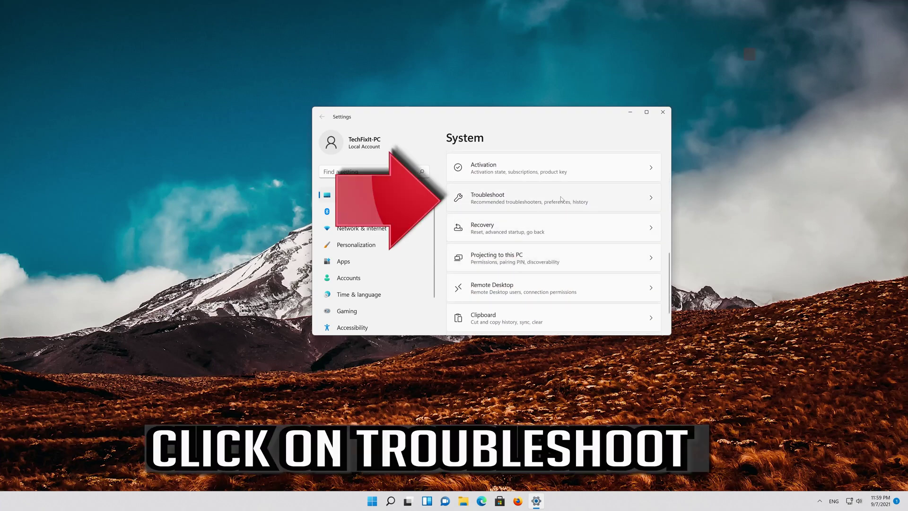
click(522, 202)
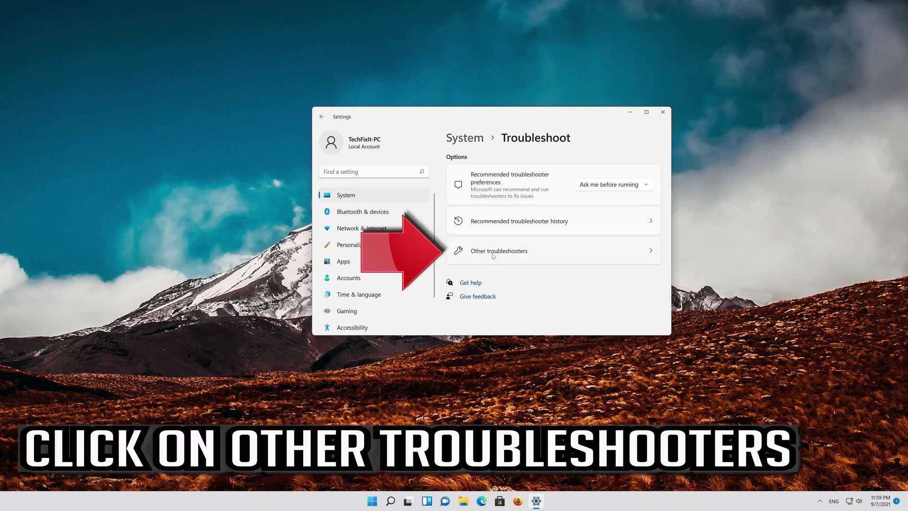
Show Other troubleshooters and run the Keyboard troubleshooter.
click(517, 255)
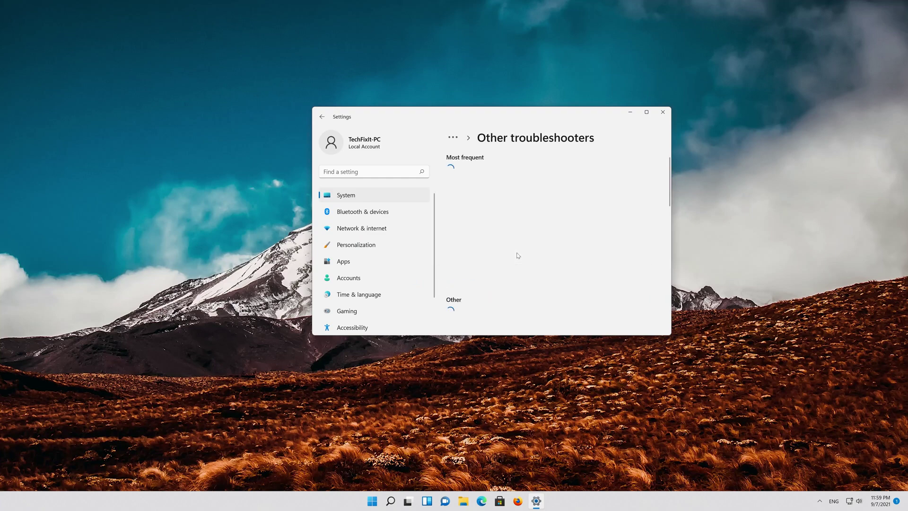
scroll(517, 255, down, 6)
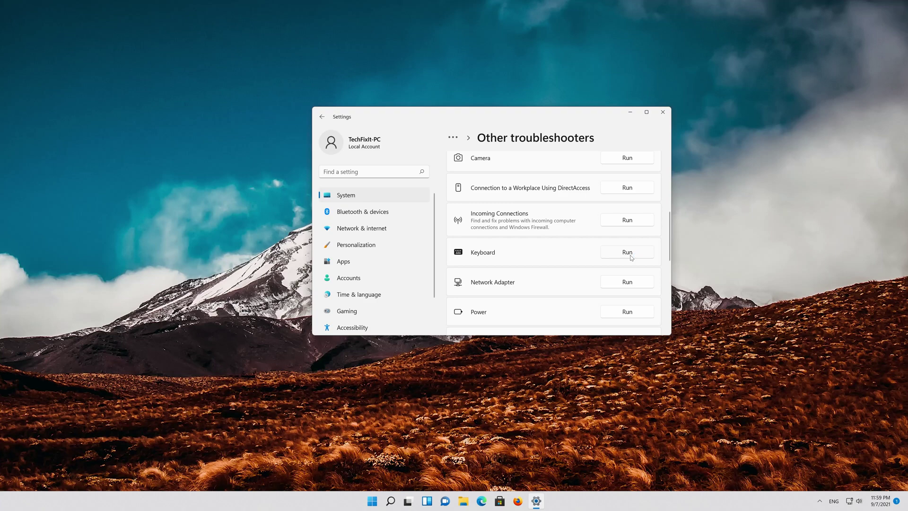
click(627, 252)
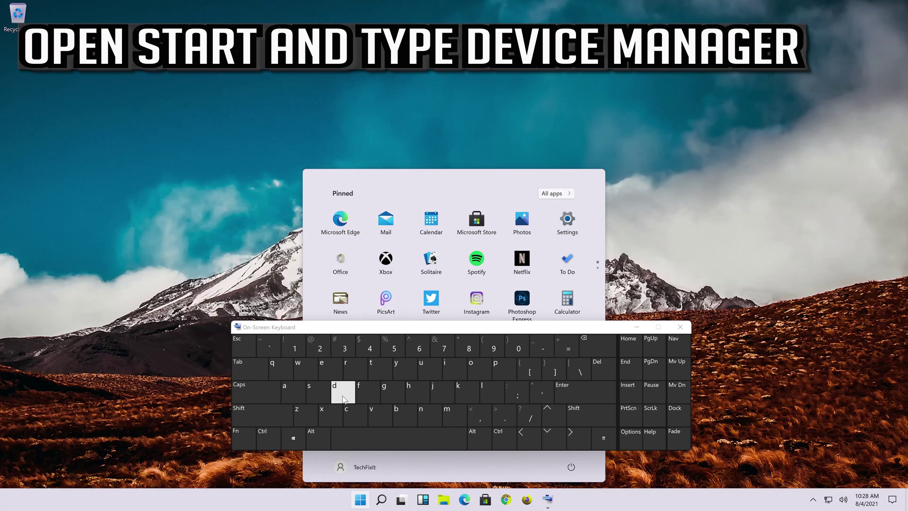
Search Start for 'device manager' using the On-Screen Keyboard.
click(334, 389)
click(321, 382)
click(371, 420)
click(444, 382)
click(347, 420)
click(322, 382)
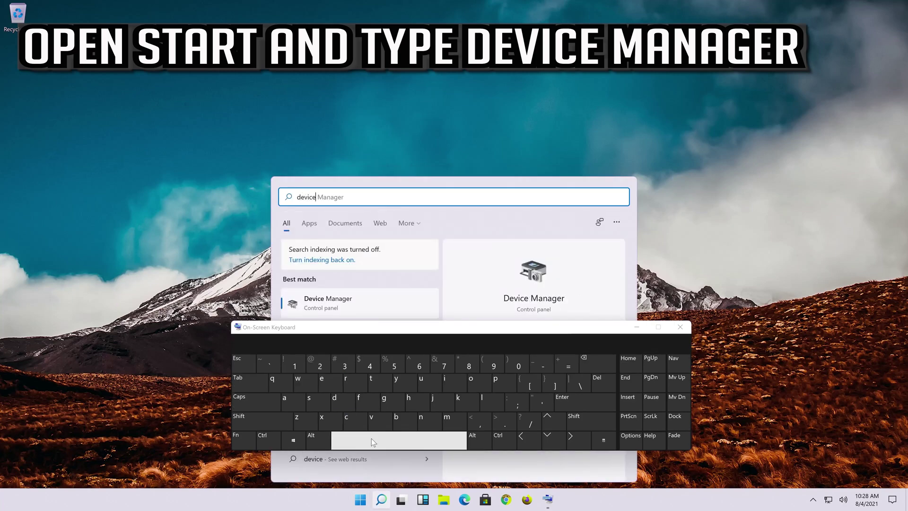
click(371, 439)
click(447, 420)
click(293, 402)
click(421, 420)
click(301, 405)
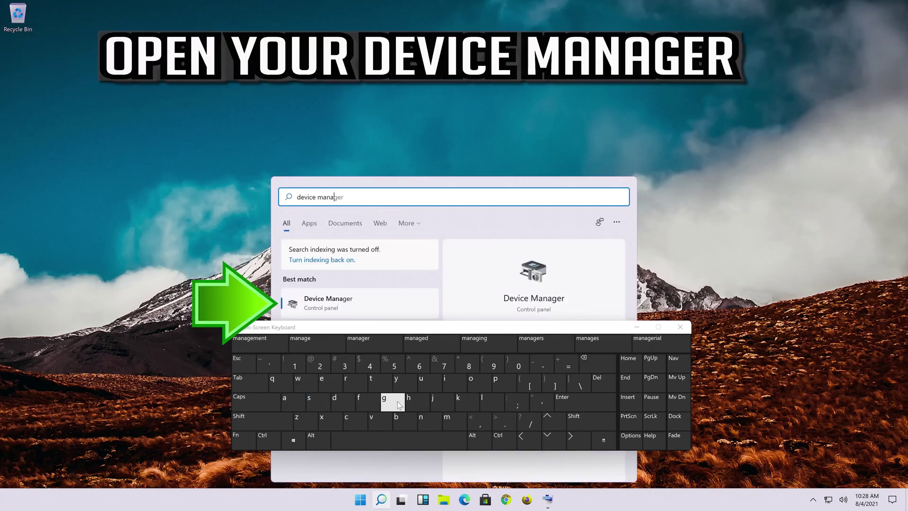
click(385, 402)
click(329, 383)
click(362, 384)
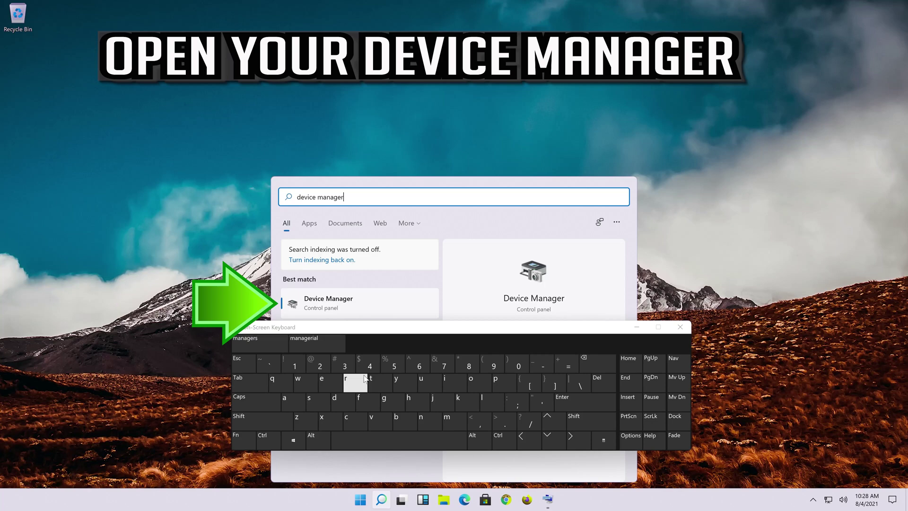
Open Device Manager, shrink and recentre its window, and expand Keyboards.
click(355, 297)
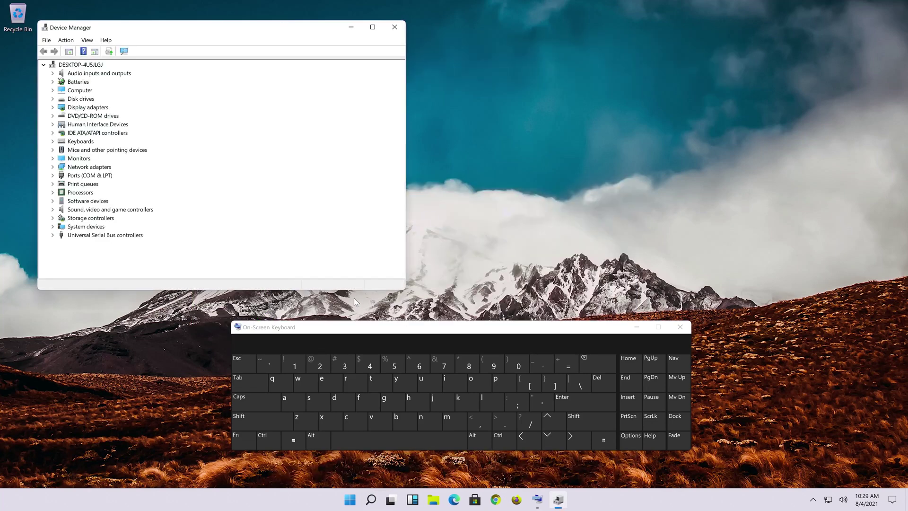
drag(38, 21, 80, 77)
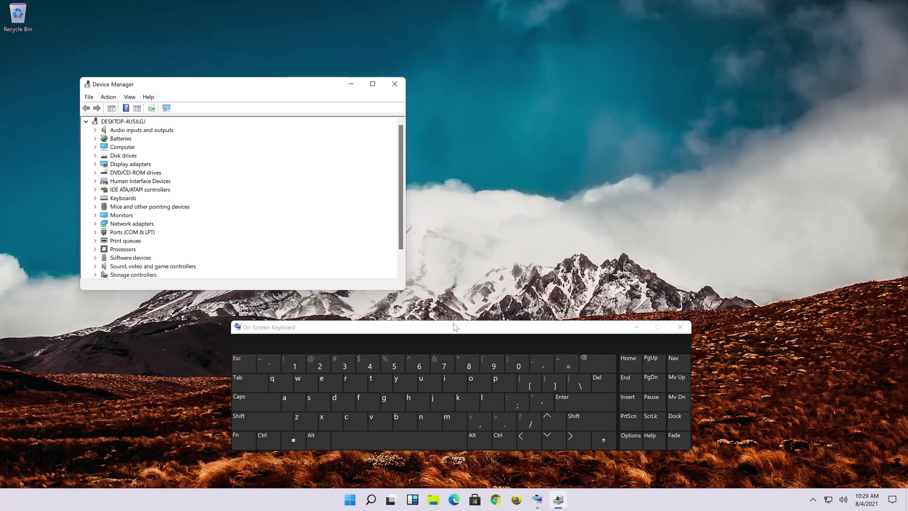
drag(212, 85, 399, 104)
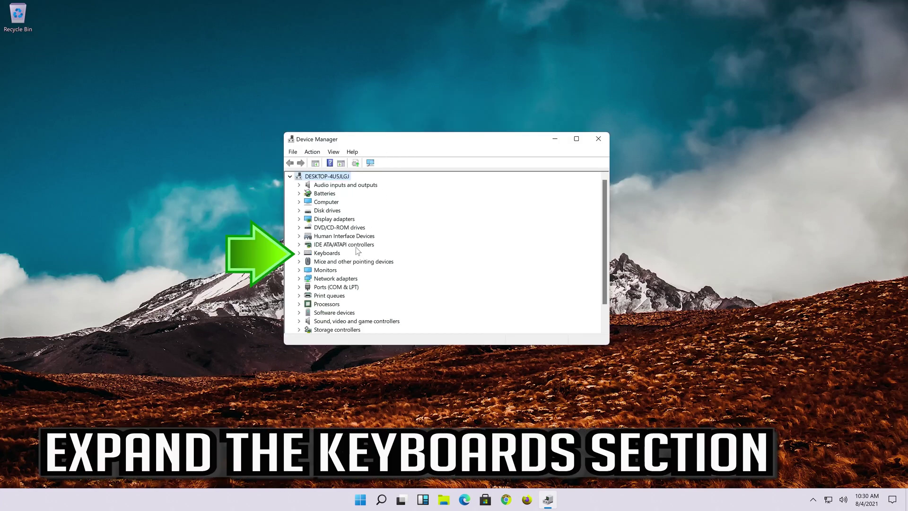
click(299, 253)
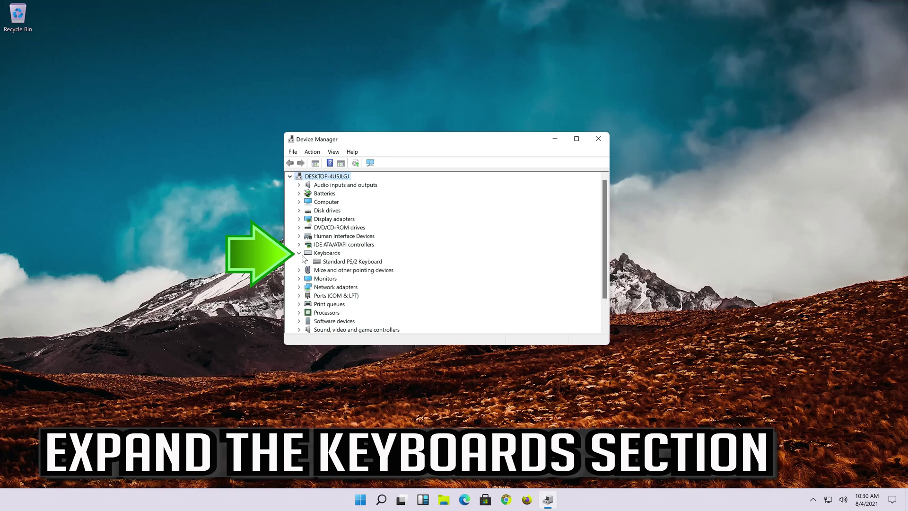
Open Standard PS/2 Keyboard Properties and start Update Driver from its Driver tab.
right_click(354, 262)
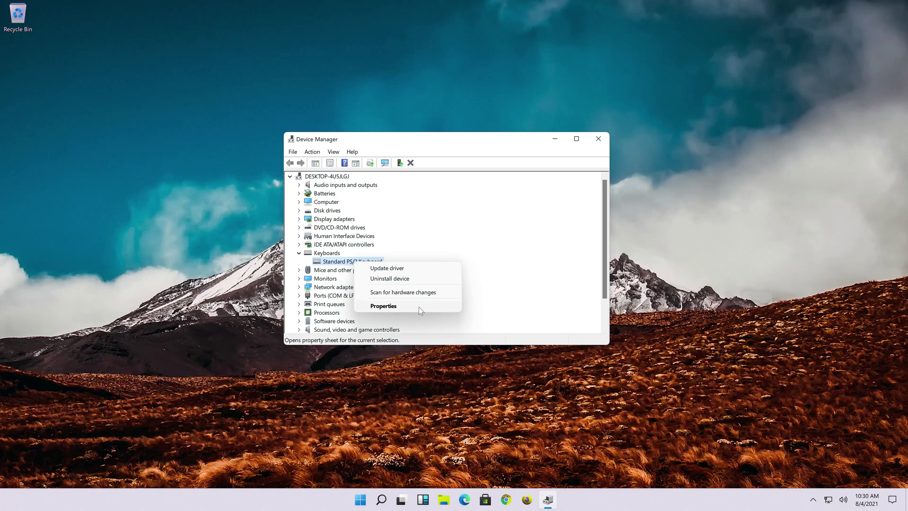
click(418, 307)
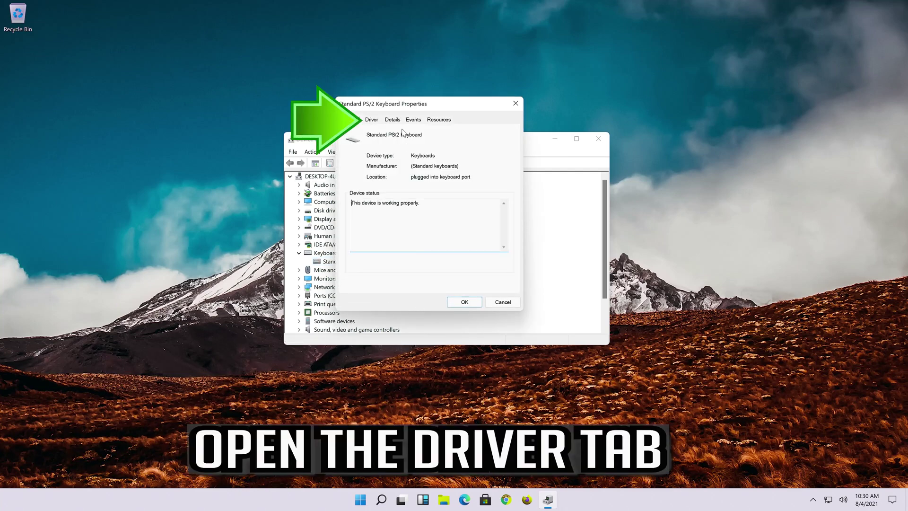
click(371, 120)
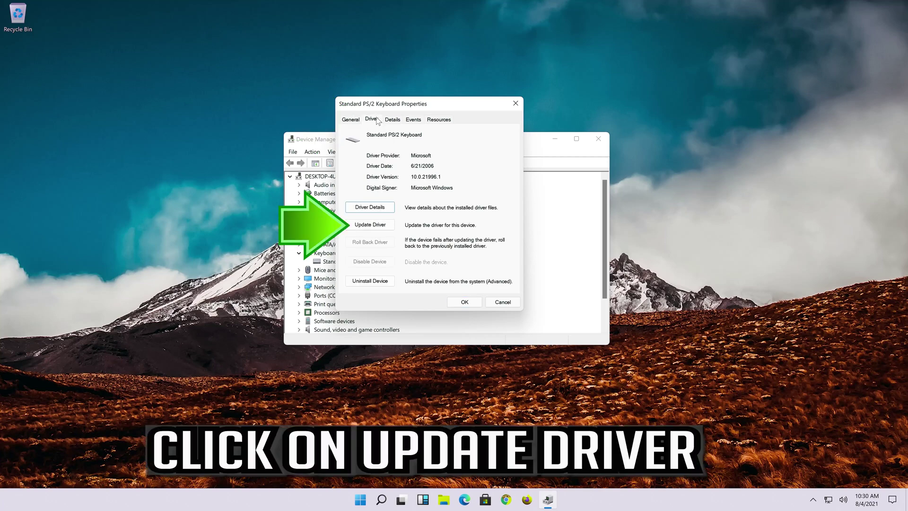
click(379, 227)
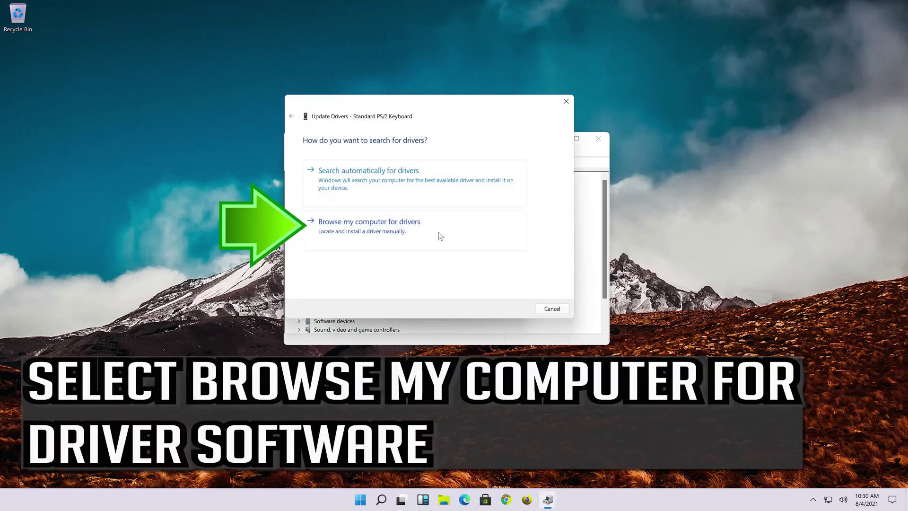
Browse local drivers, pick Standard PS/2 Keyboard from the list, and install it.
click(347, 234)
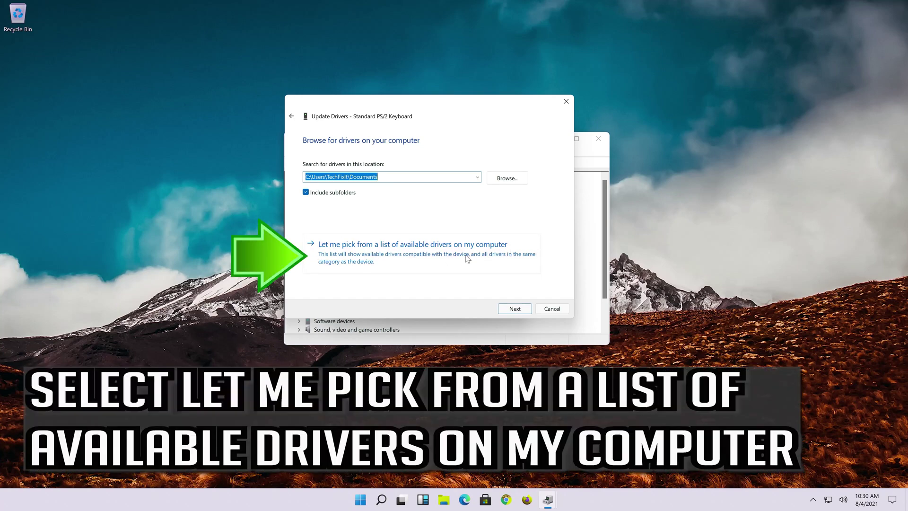
click(392, 263)
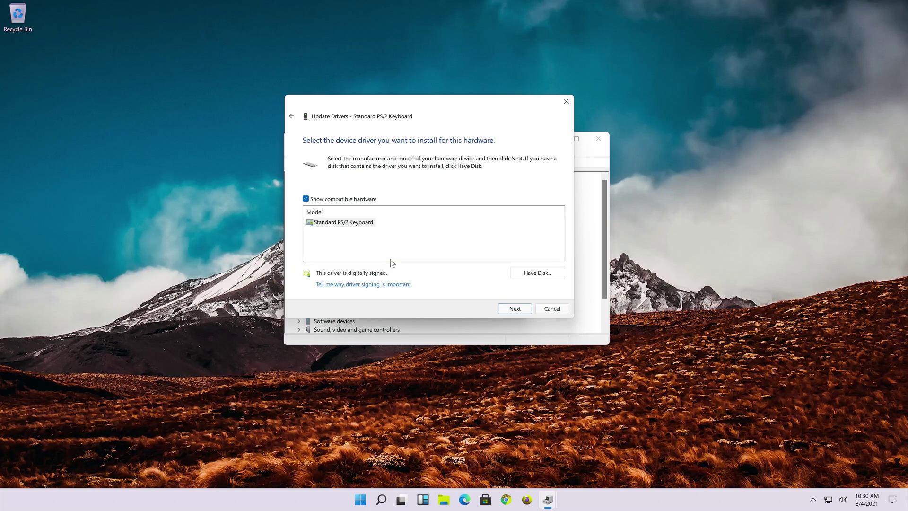
click(351, 224)
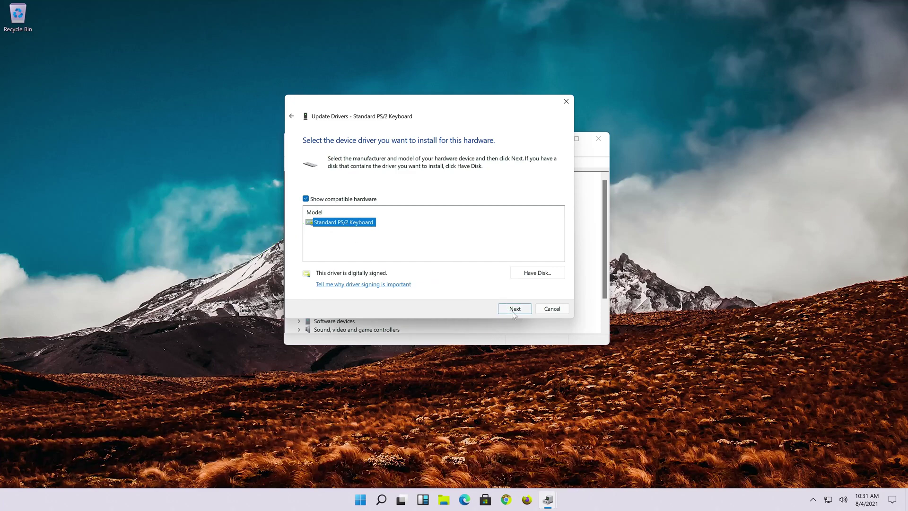
click(512, 310)
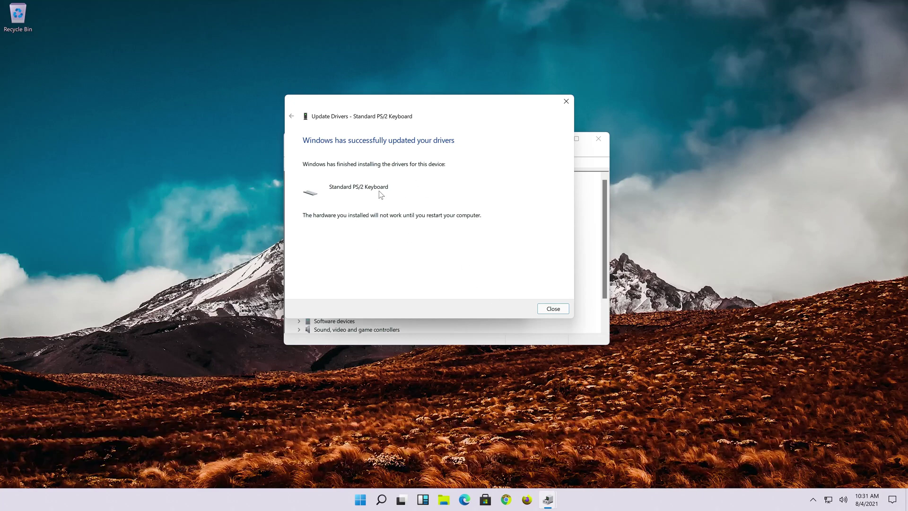
Close the update confirmation and keyboard properties, then accept the restart prompt.
click(553, 308)
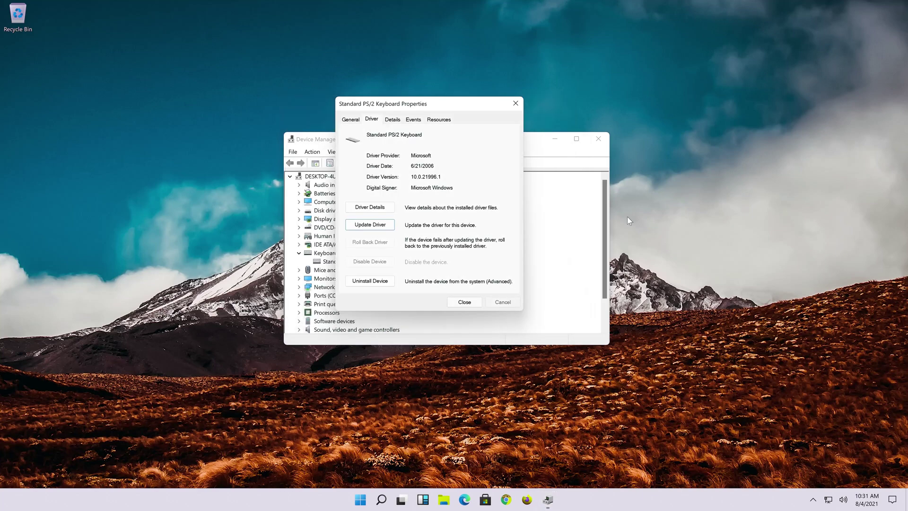
click(473, 303)
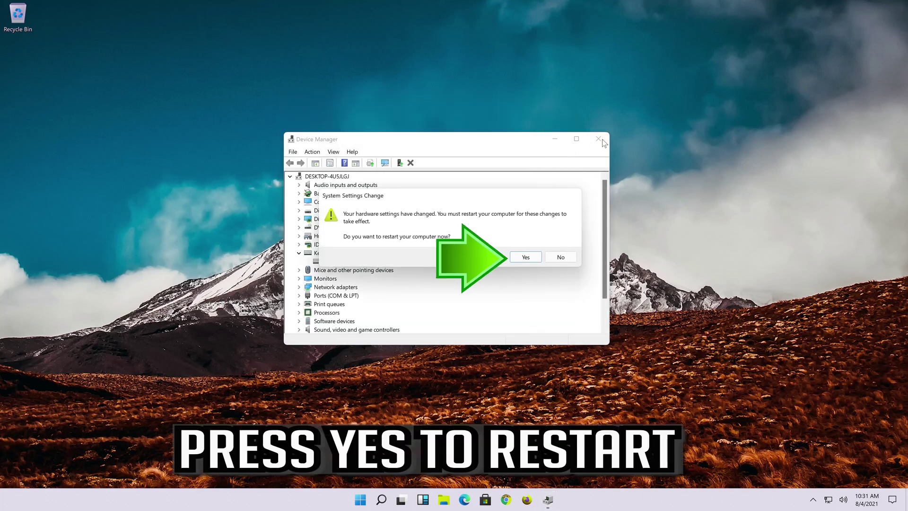
click(532, 257)
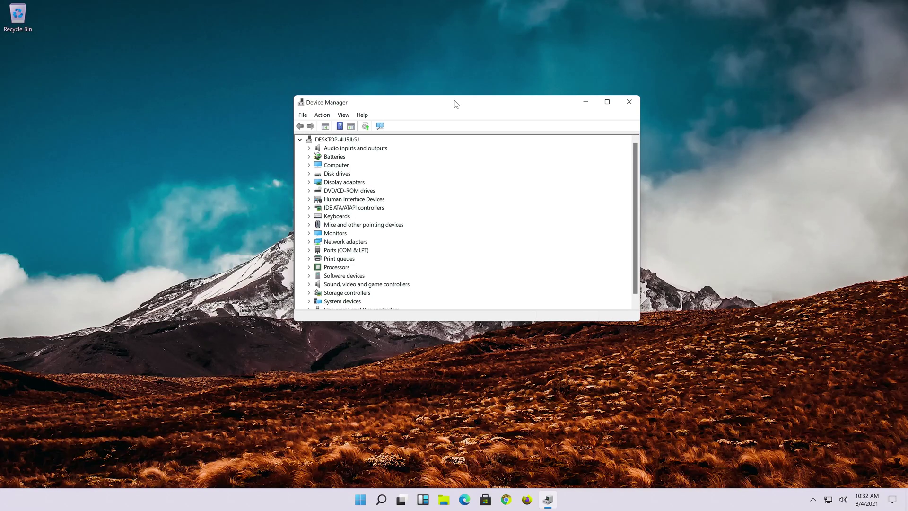
Expand Keyboards and open the Standard PS/2 Keyboard's Properties window.
click(340, 217)
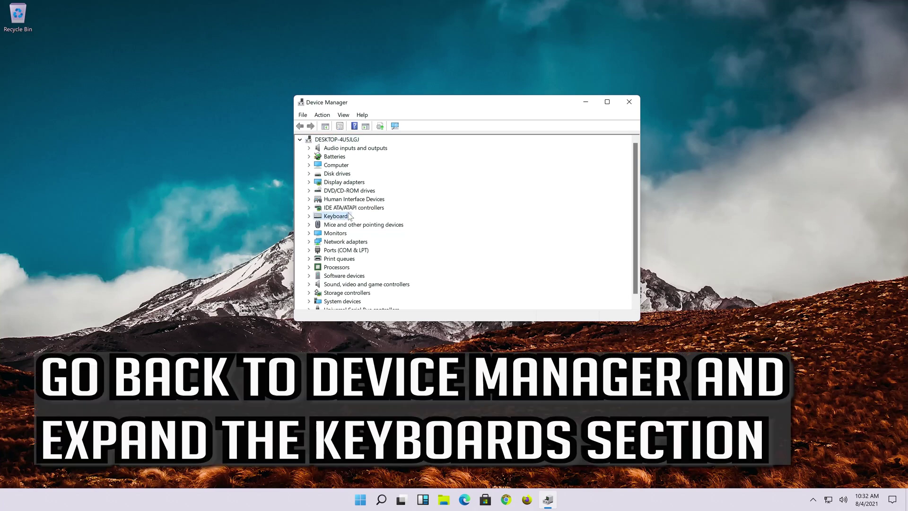
click(309, 217)
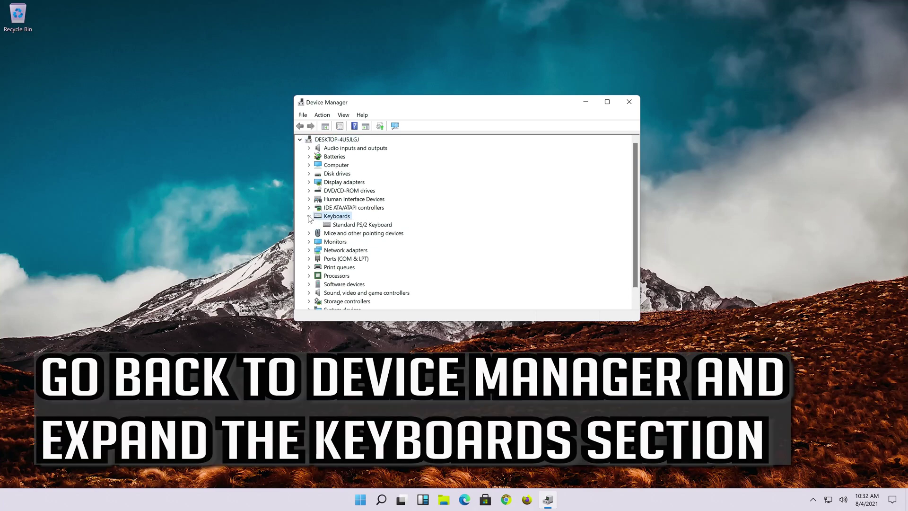
click(339, 226)
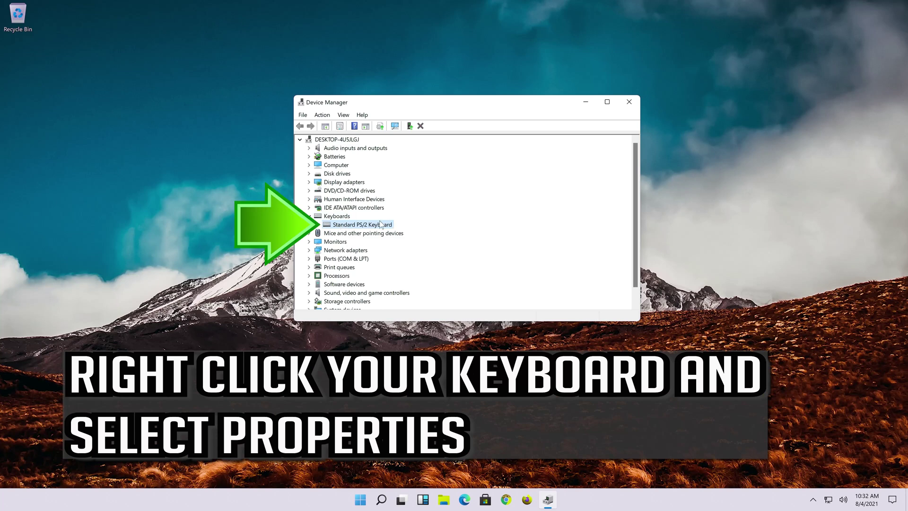
right_click(376, 225)
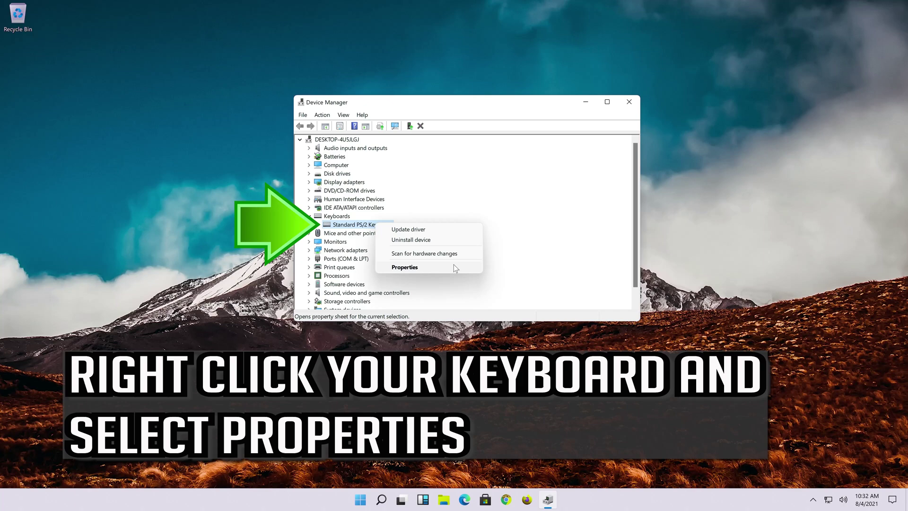
click(405, 268)
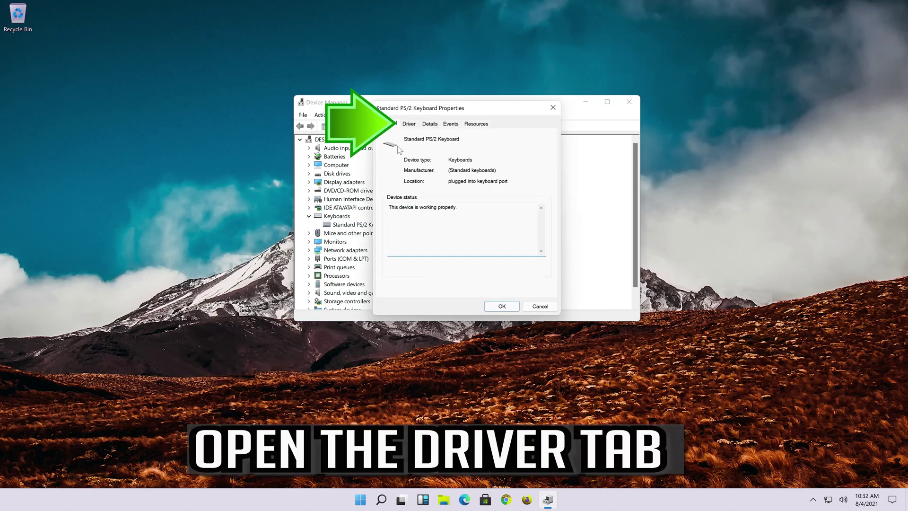
Uninstall the Standard PS/2 Keyboard from its Driver tab and confirm the removal.
click(414, 124)
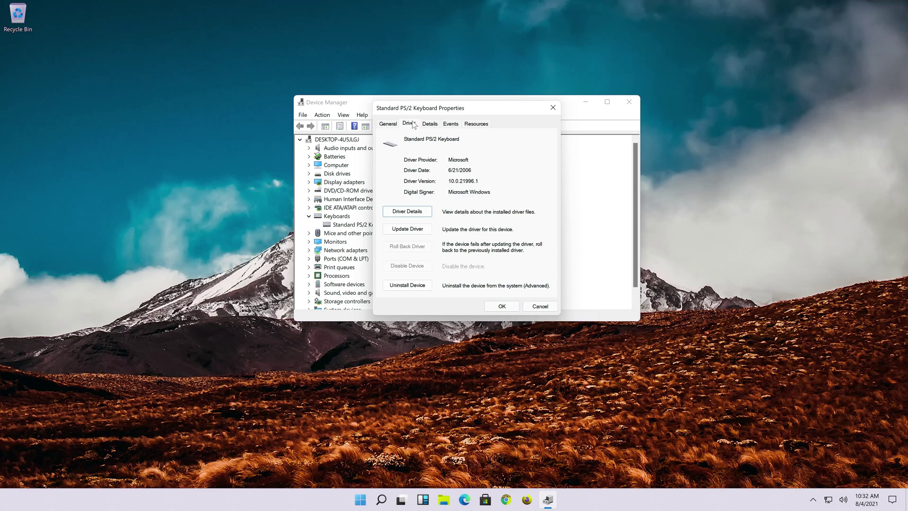
click(407, 285)
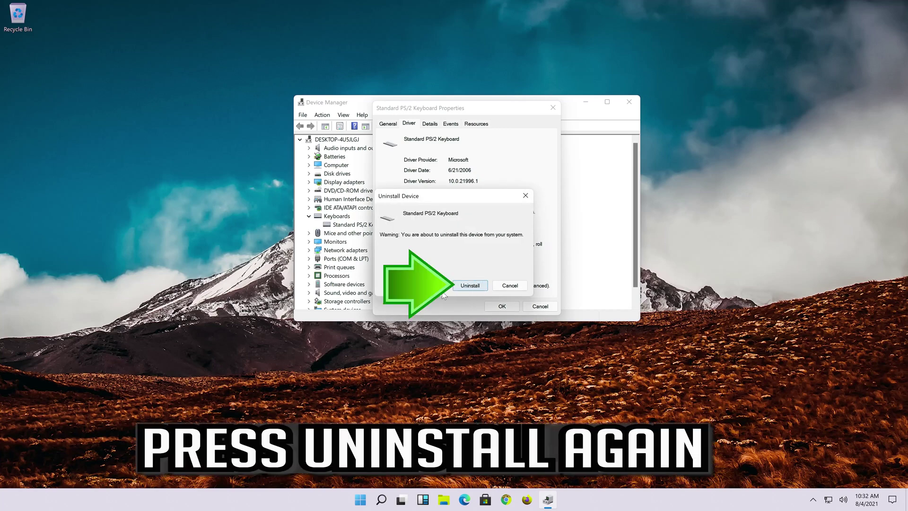
click(471, 286)
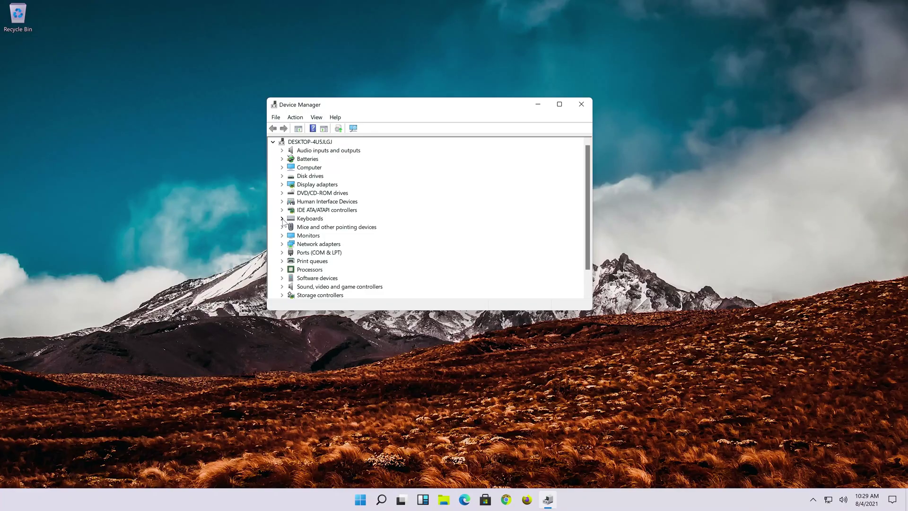
Run an automatic driver search for the Standard PS/2 Keyboard, then continue to Windows Update for newer drivers.
click(283, 218)
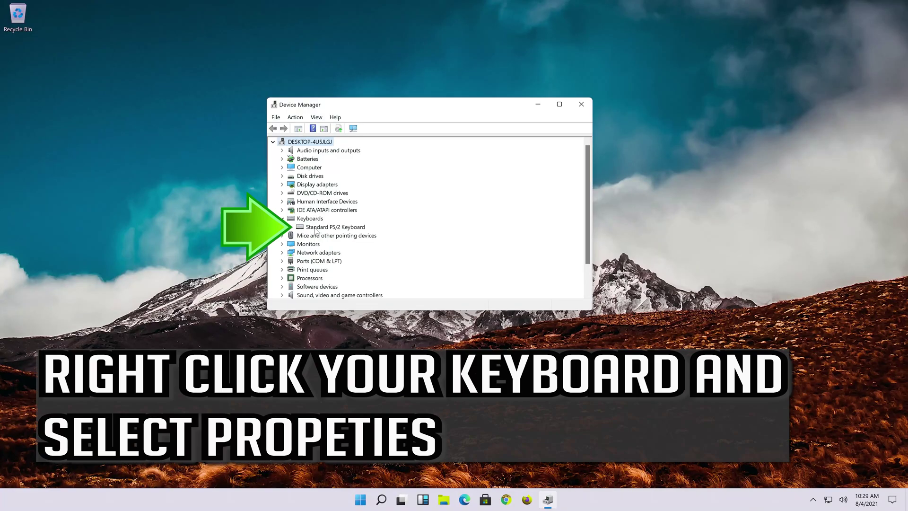
right_click(316, 228)
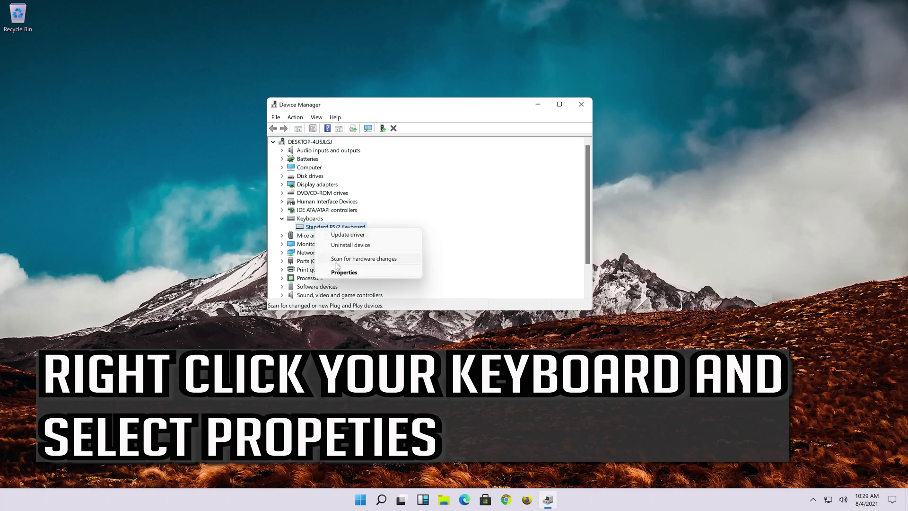
click(384, 271)
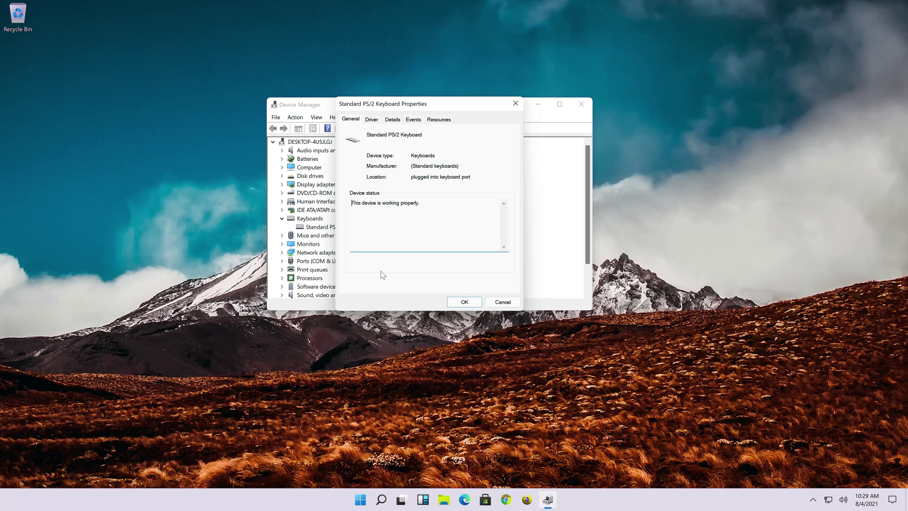
click(371, 121)
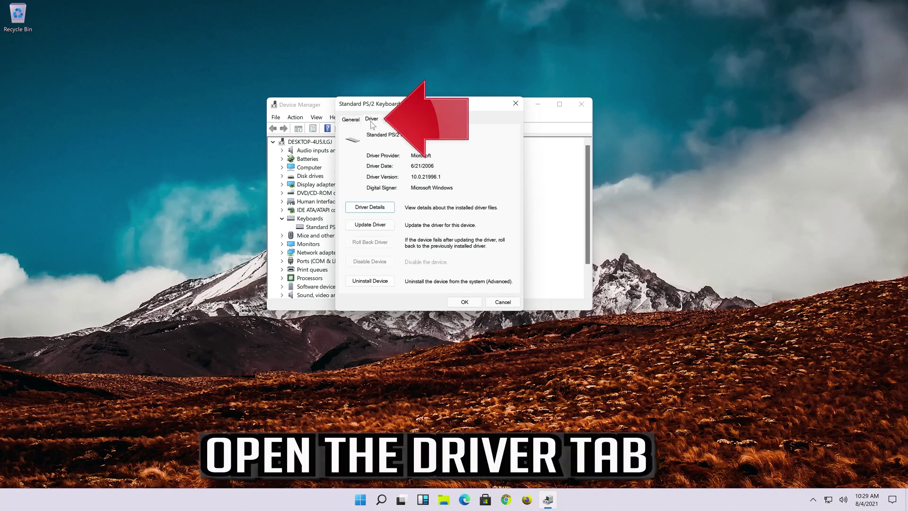
click(373, 226)
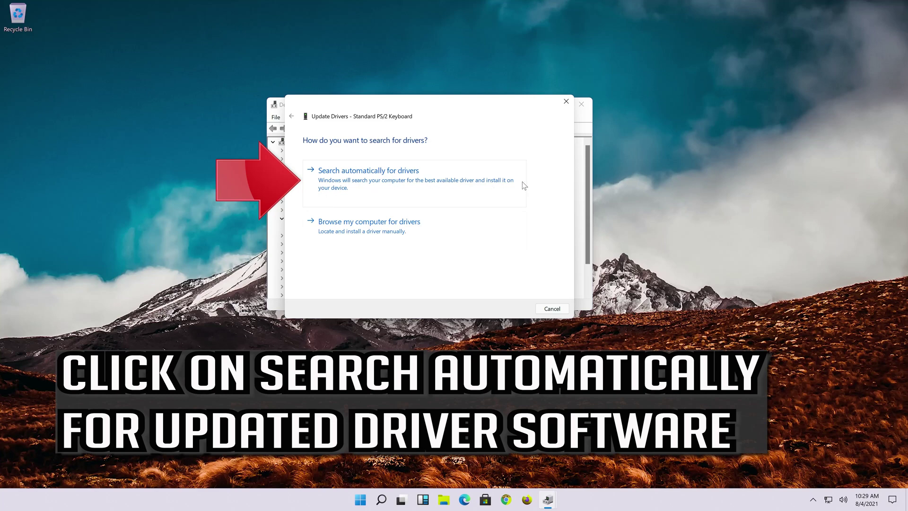
click(387, 187)
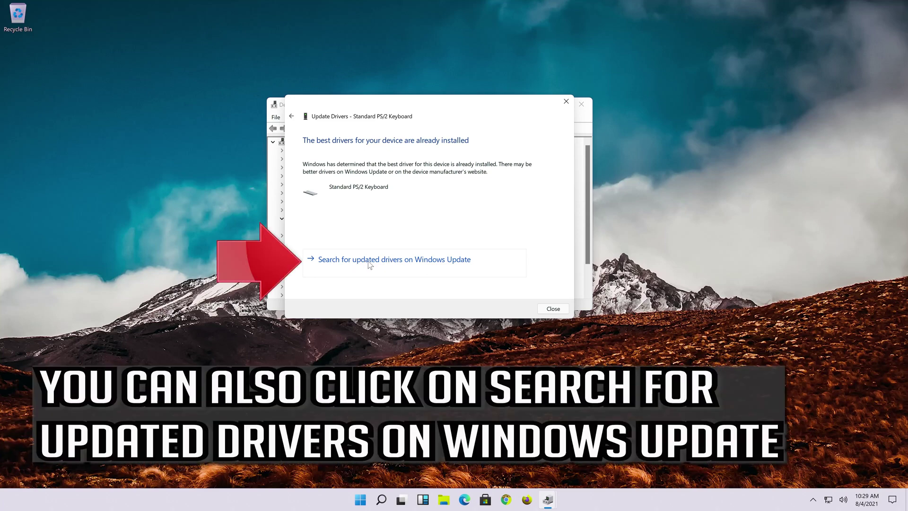
click(370, 261)
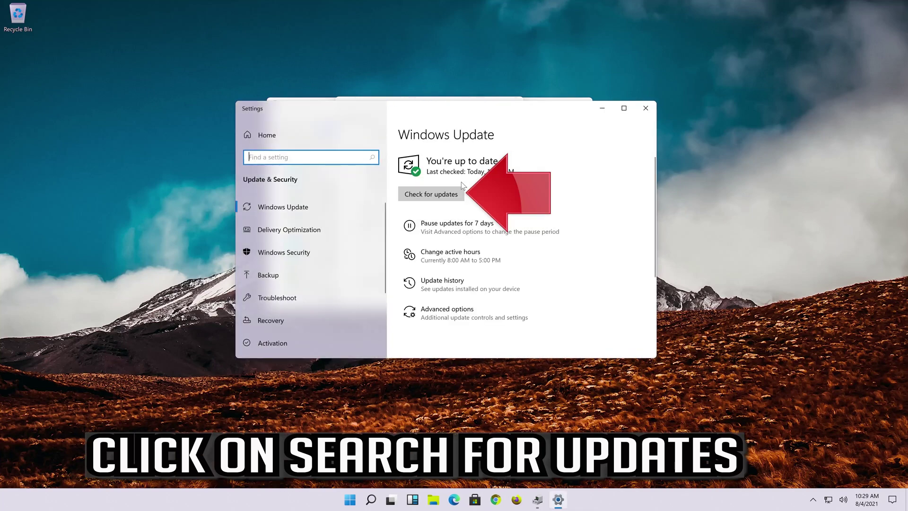
Check for new Windows updates from the Windows Update page.
click(450, 198)
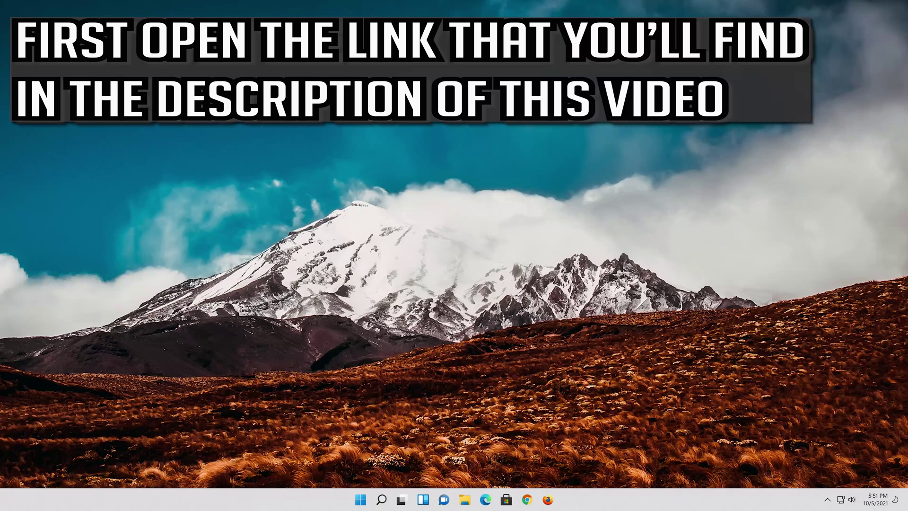
Load the copied Windows 11 download page link in Firefox.
click(549, 500)
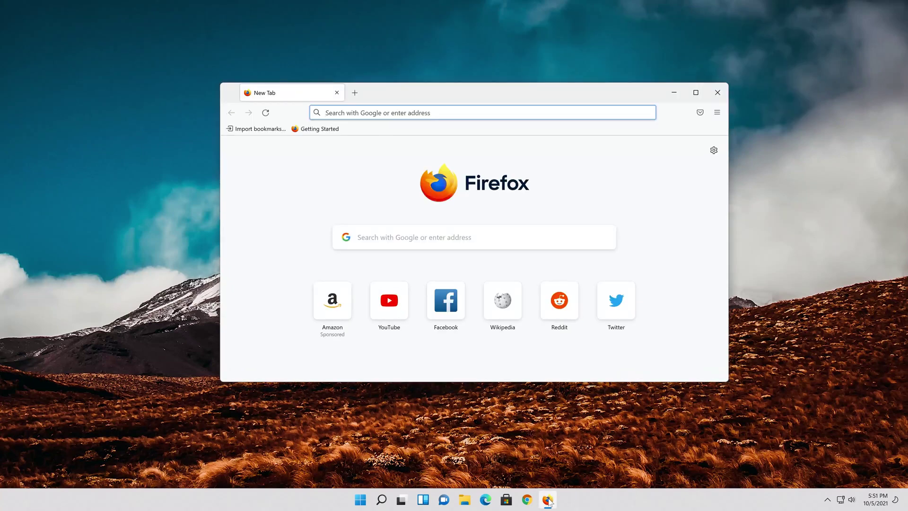
right_click(440, 112)
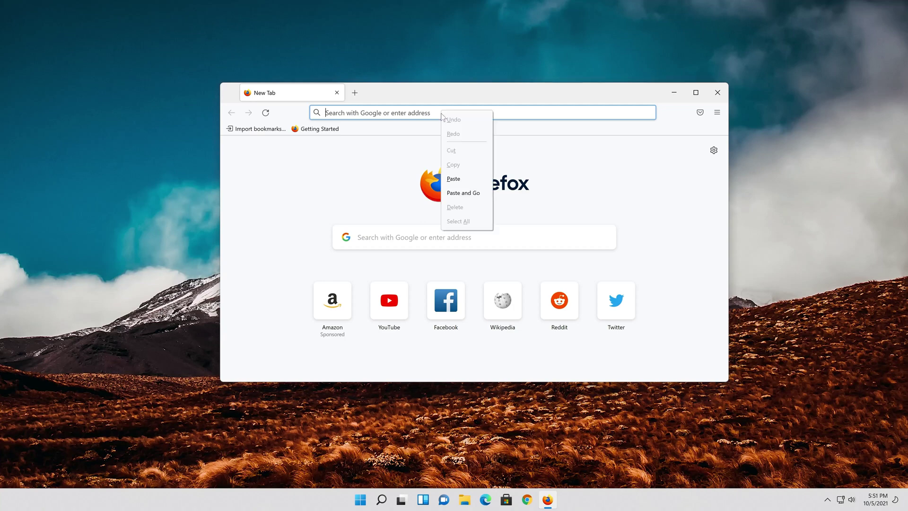
click(461, 193)
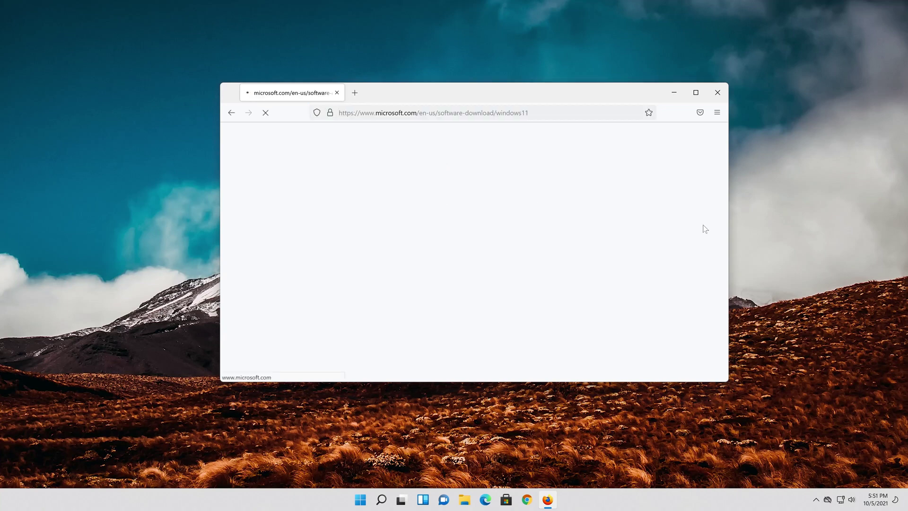
scroll(694, 230, down, 7)
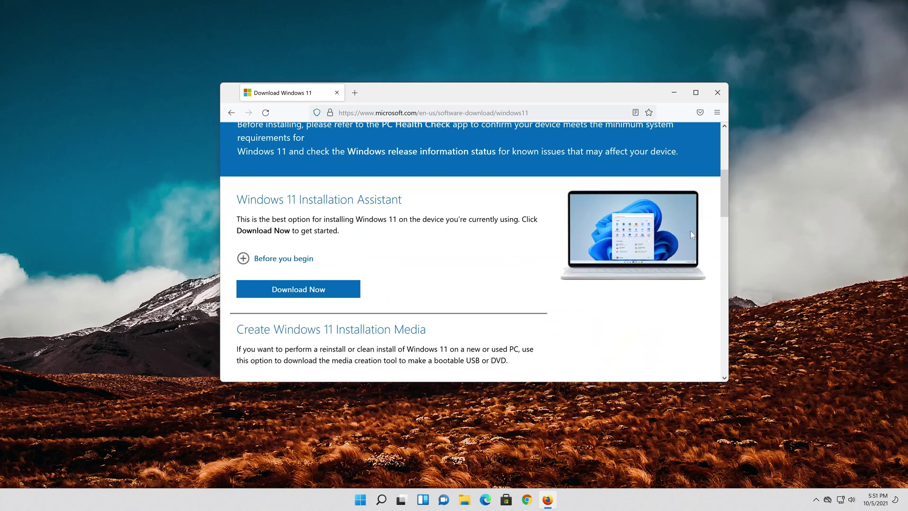
scroll(693, 235, up, 2)
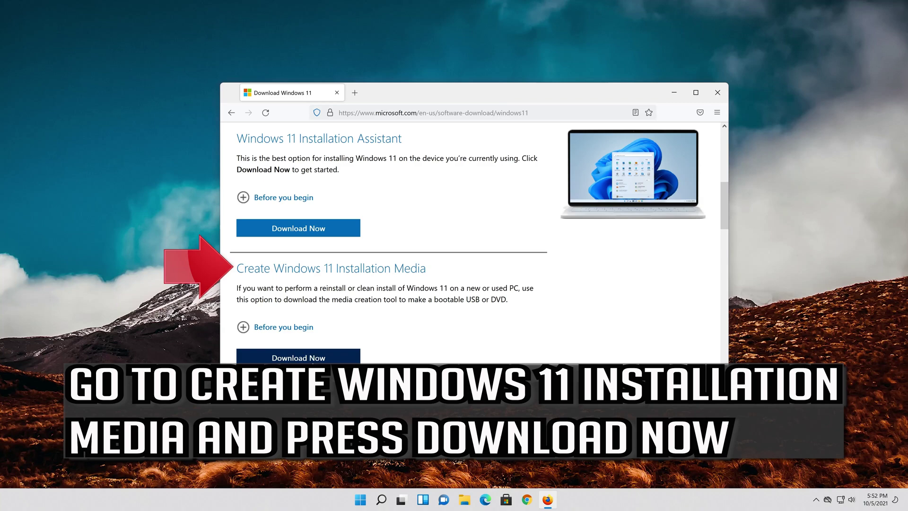
Download and save MediaCreationToolW11.exe, then close Firefox.
click(299, 357)
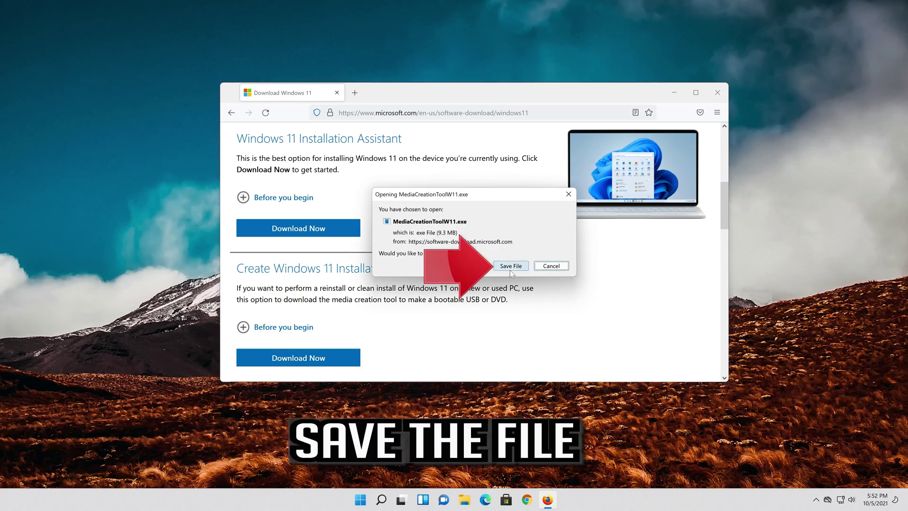
click(510, 270)
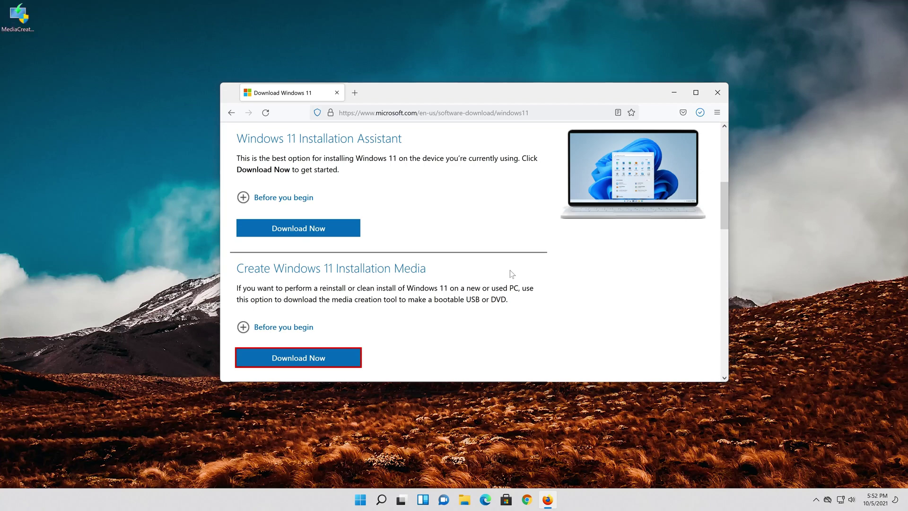
click(718, 97)
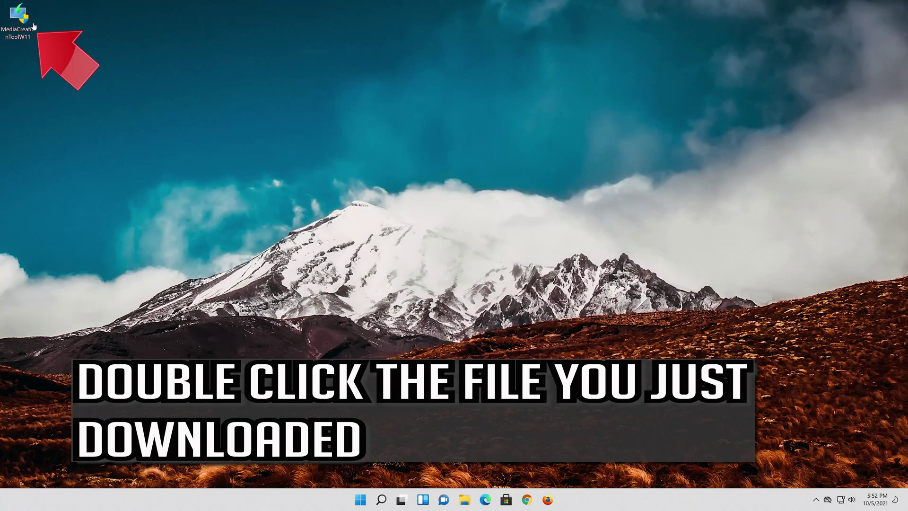
Run MediaCreationToolW11 from the desktop as administrator.
double_click(23, 26)
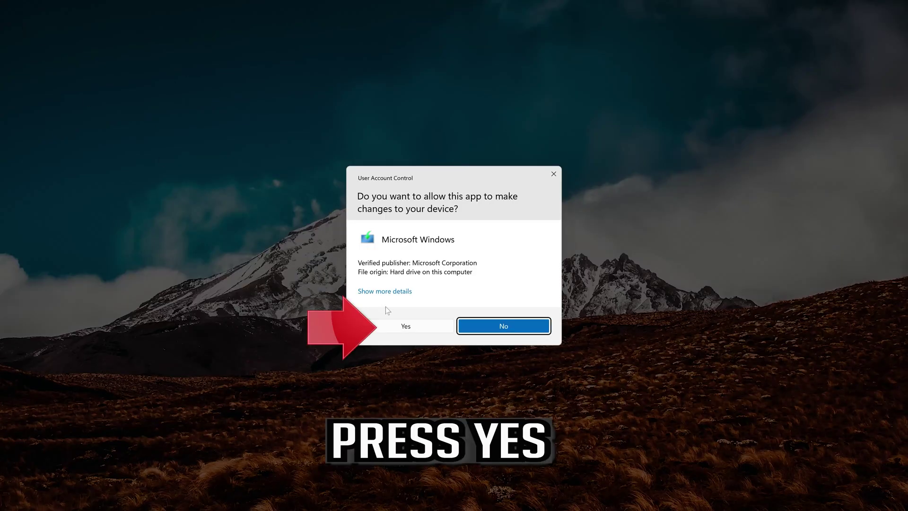
click(406, 327)
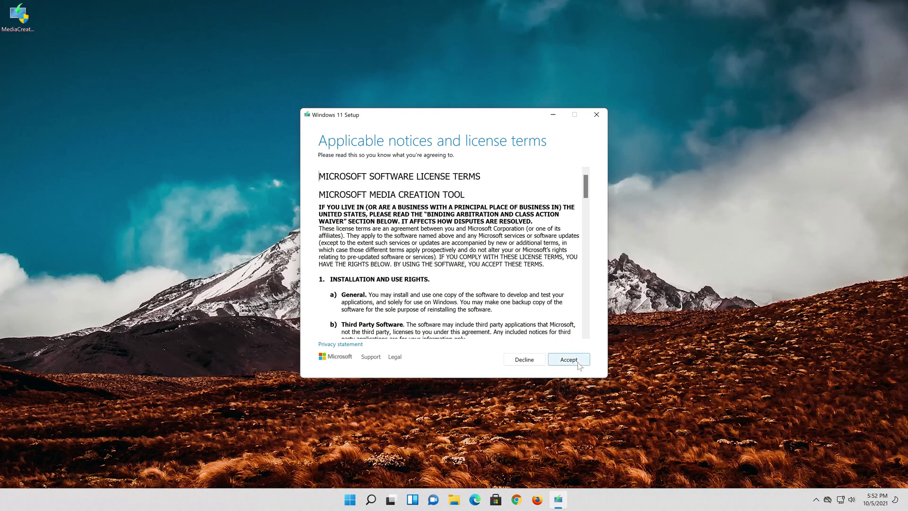
Accept the license terms, keep the recommended language and edition, and choose ISO file as the media.
click(569, 360)
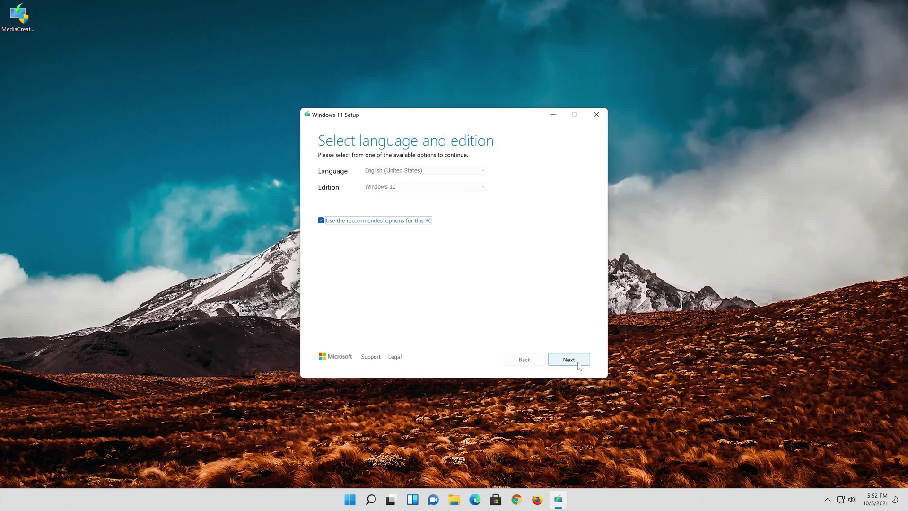
click(333, 220)
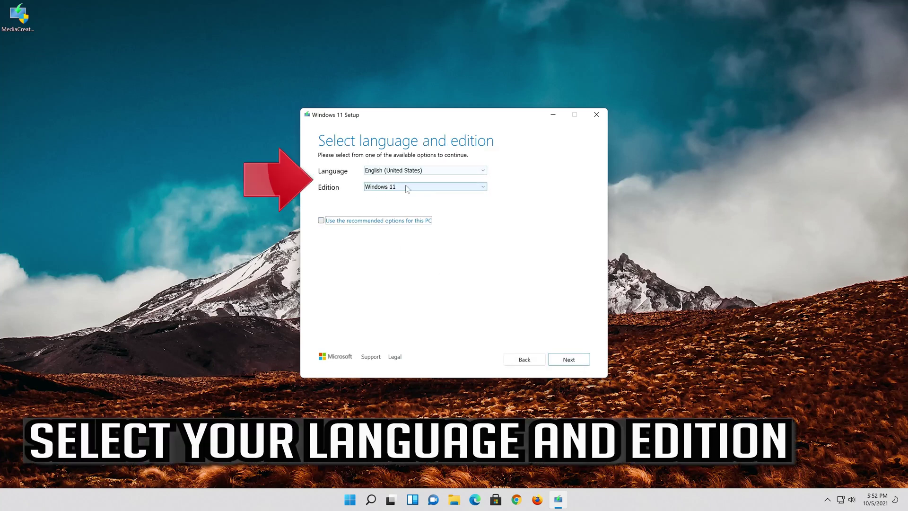
click(321, 220)
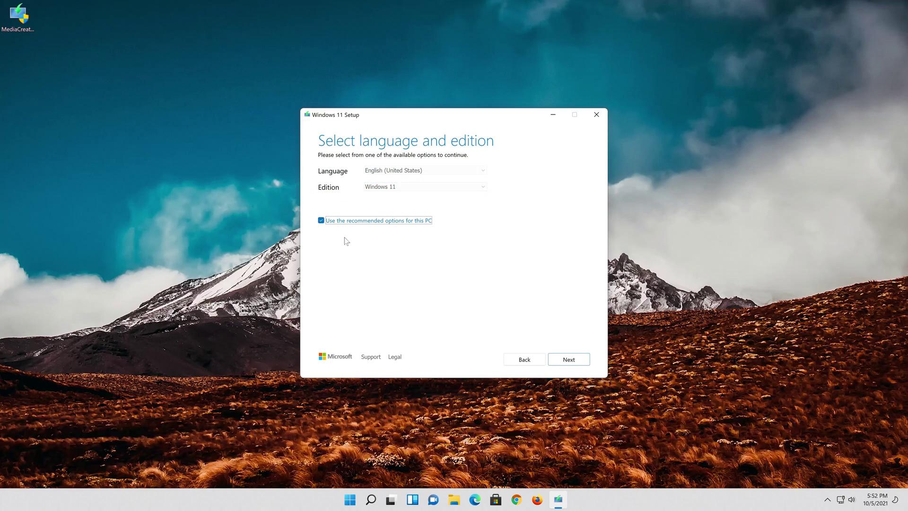
click(569, 359)
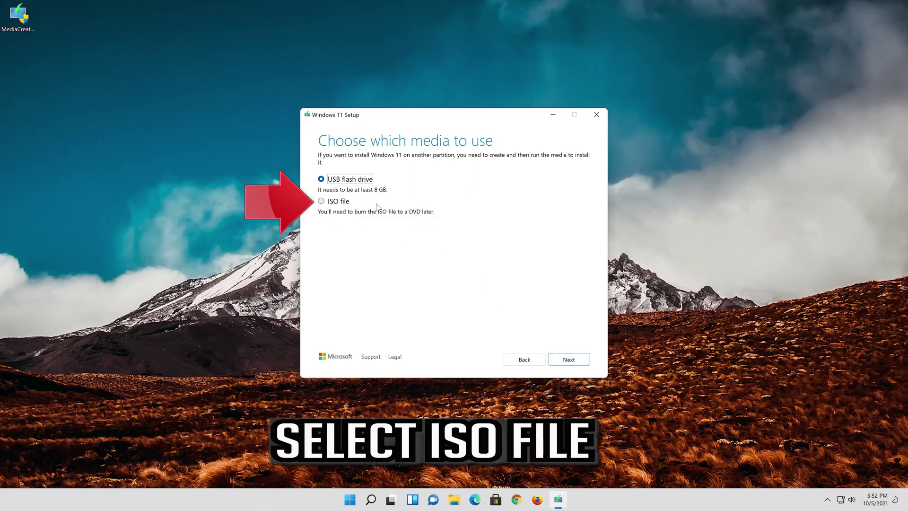
click(323, 202)
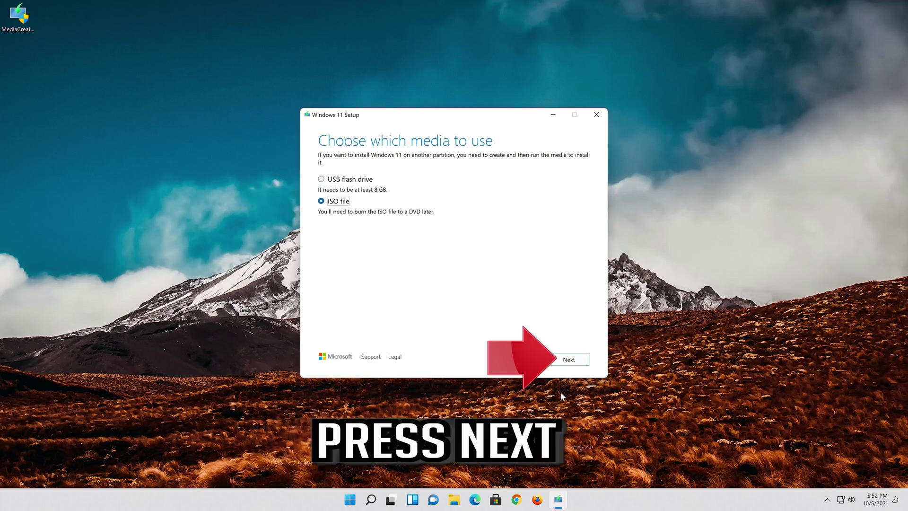
click(577, 360)
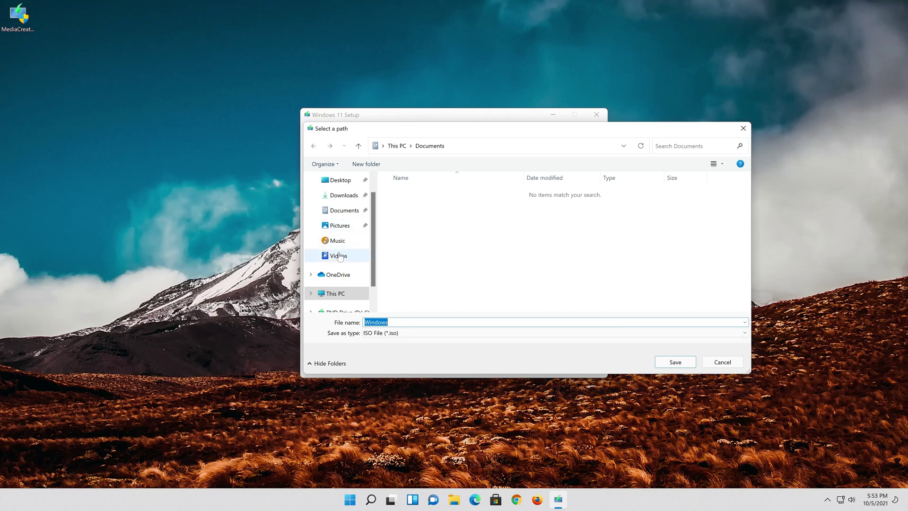
Save the ISO as 'Windows 11' on the Desktop and finish once the 4.16 GB image is created.
click(346, 181)
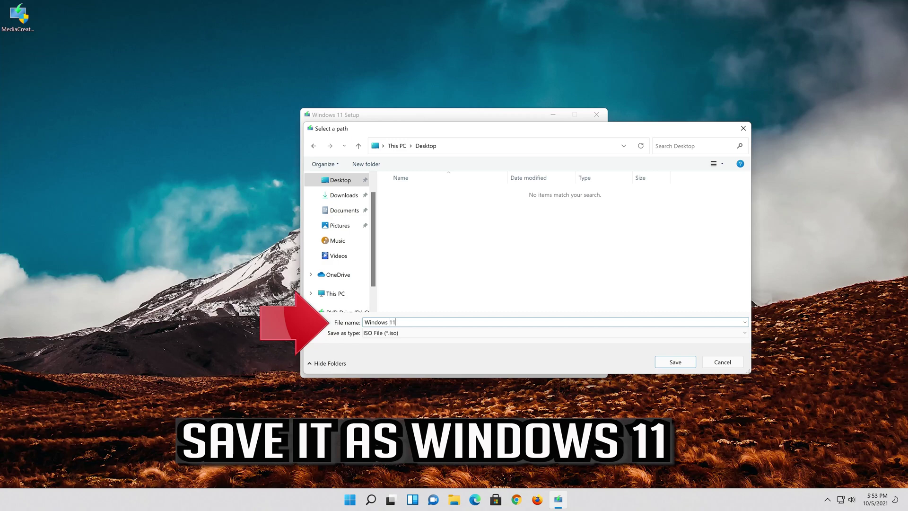
click(686, 363)
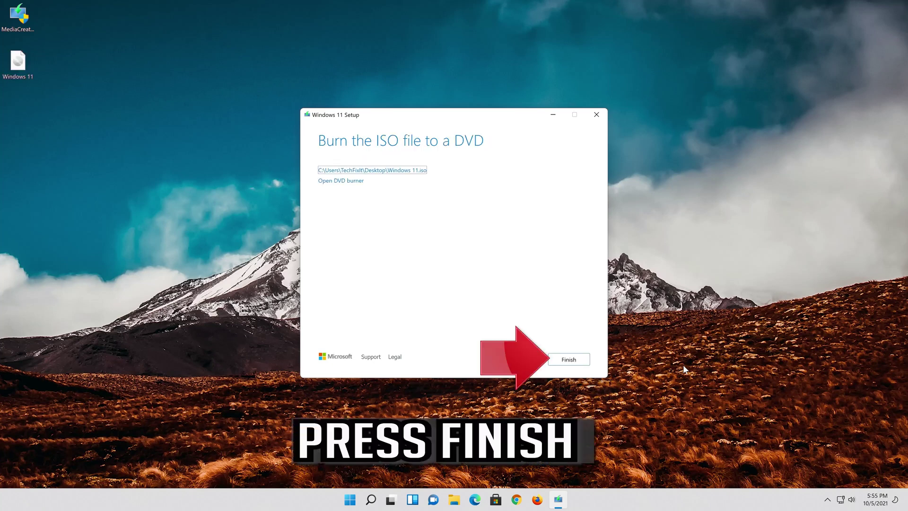
click(570, 360)
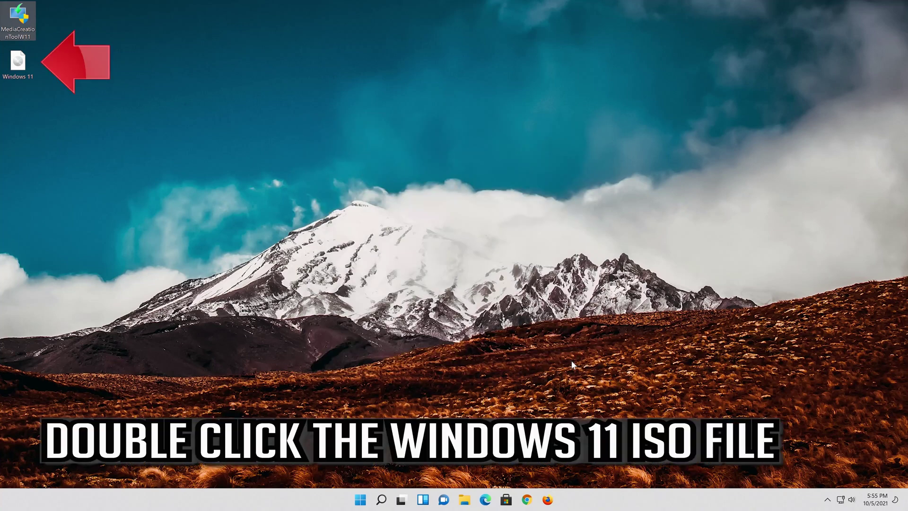
Mount the Windows 11 ISO and run its setup with administrator permission.
double_click(22, 69)
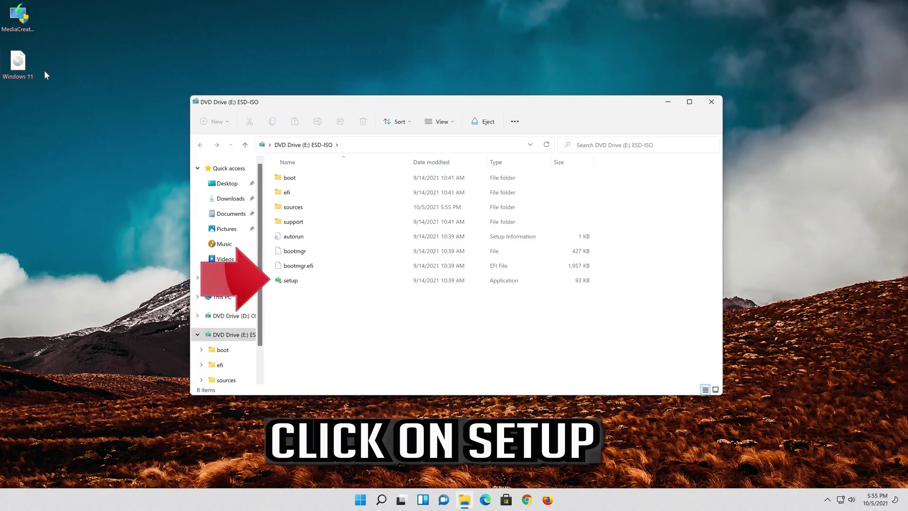
double_click(316, 276)
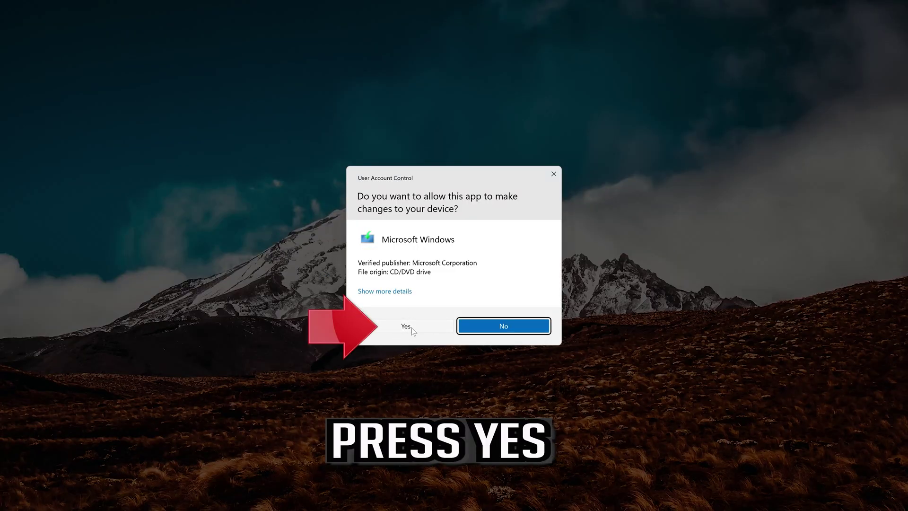
click(406, 327)
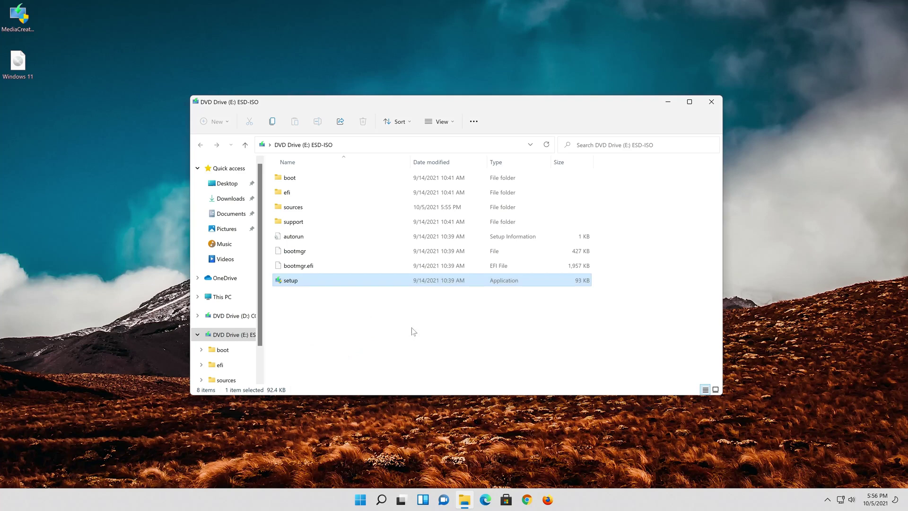
Close the mounted drive's window, pass the setup updates page, and accept the Windows 11 license terms.
click(708, 101)
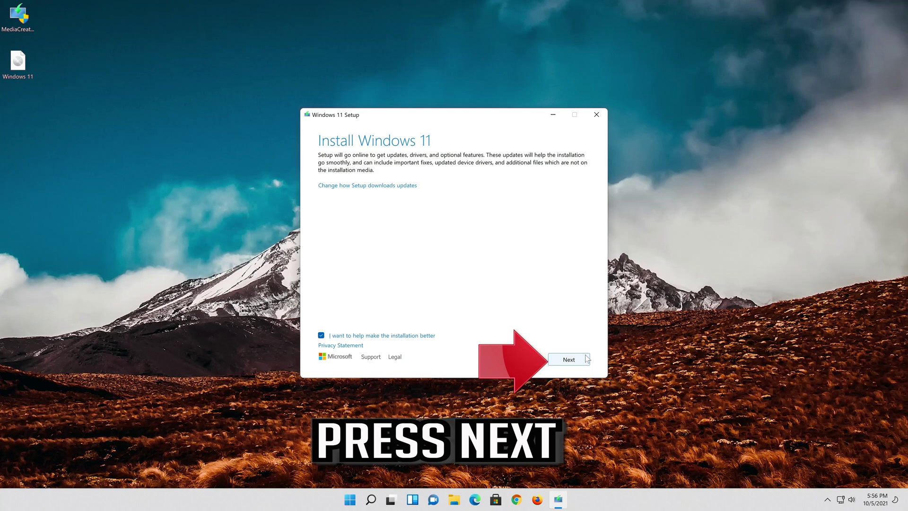
click(577, 363)
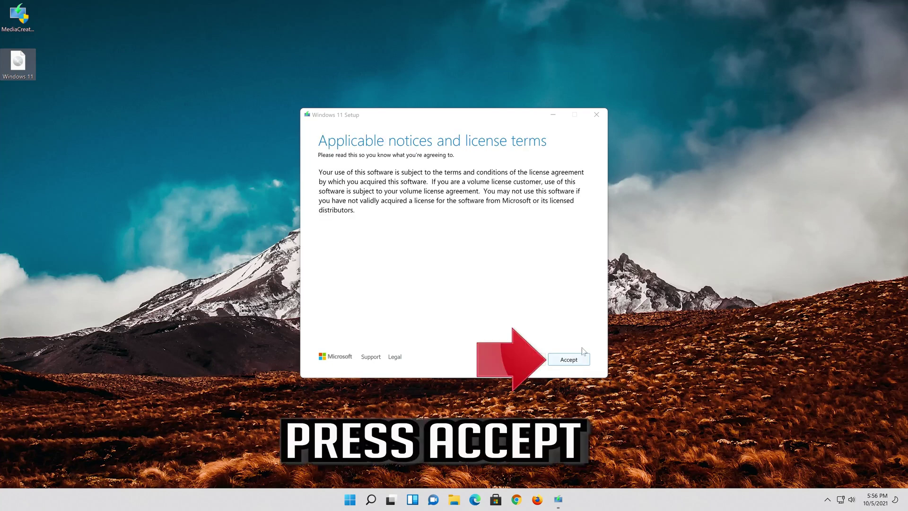
click(570, 363)
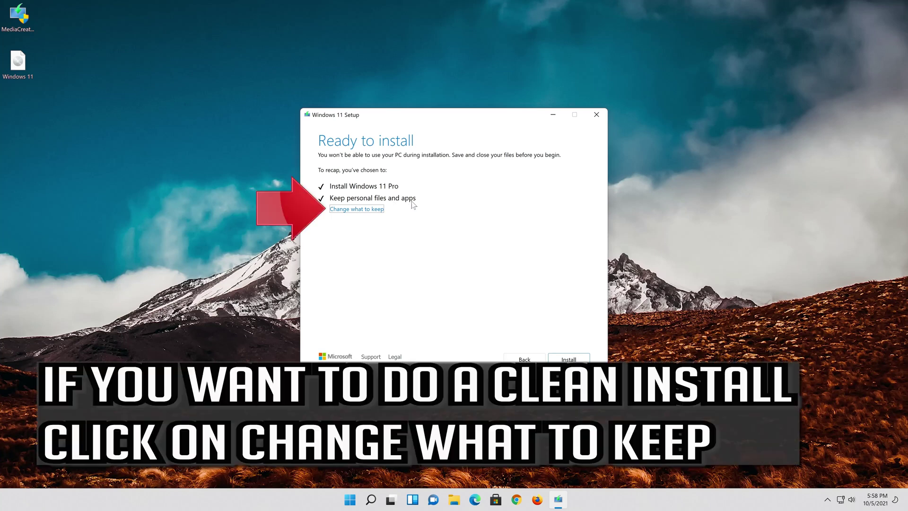
click(375, 209)
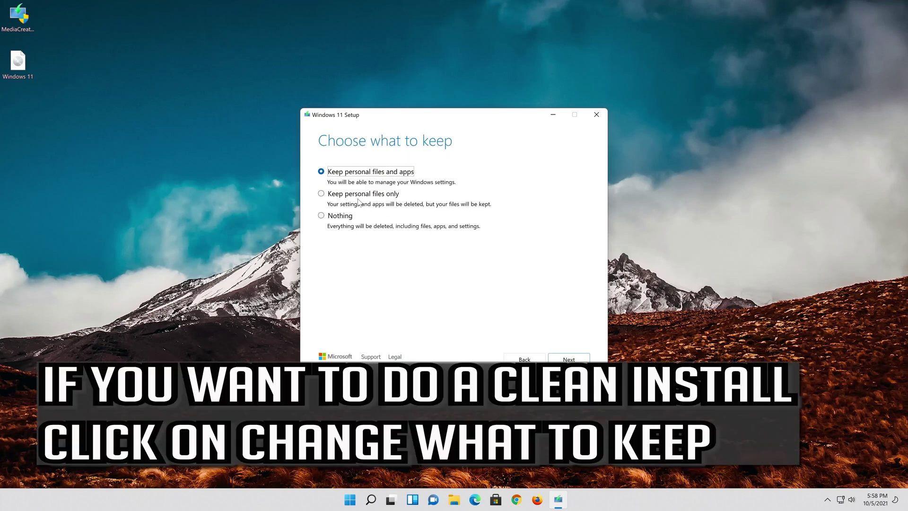
click(577, 361)
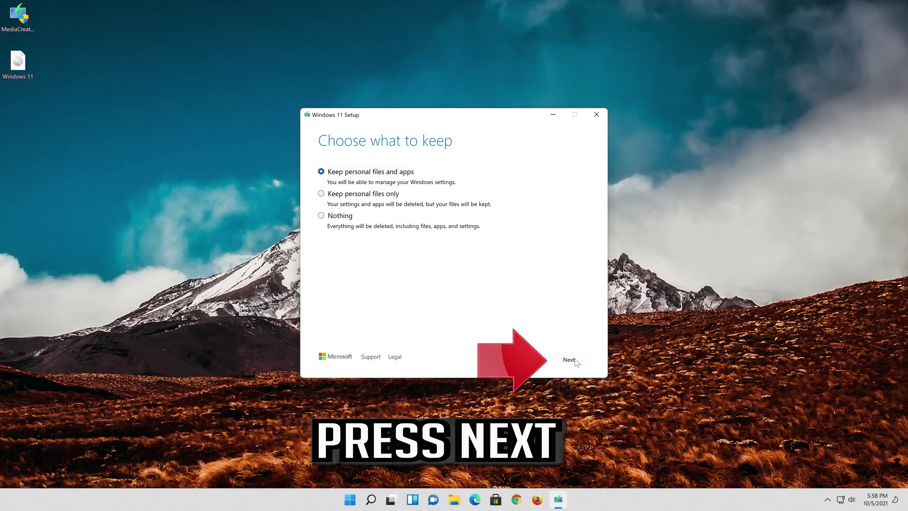